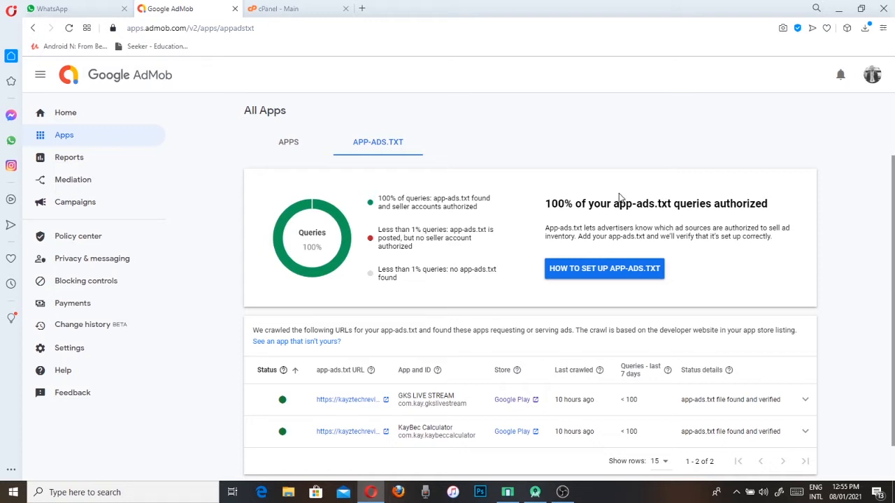
Open the app-ads.txt setup instructions and copy the code snippet
{"action": "left_click", "coordinate": [602, 272]}
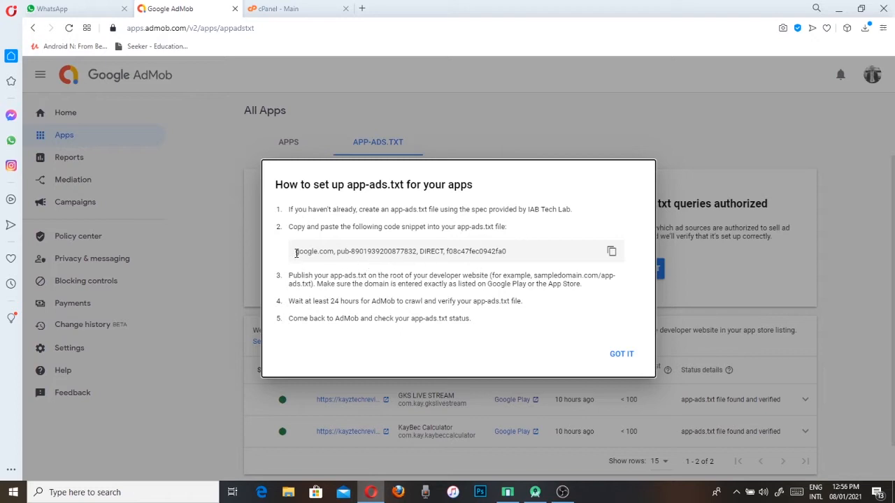
{"action": "mouse_move", "coordinate": [295, 253]}
{"action": "left_mouse_down"}
{"action": "mouse_move", "coordinate": [367, 258]}
{"action": "mouse_move", "coordinate": [294, 253]}
{"action": "left_mouse_up"}
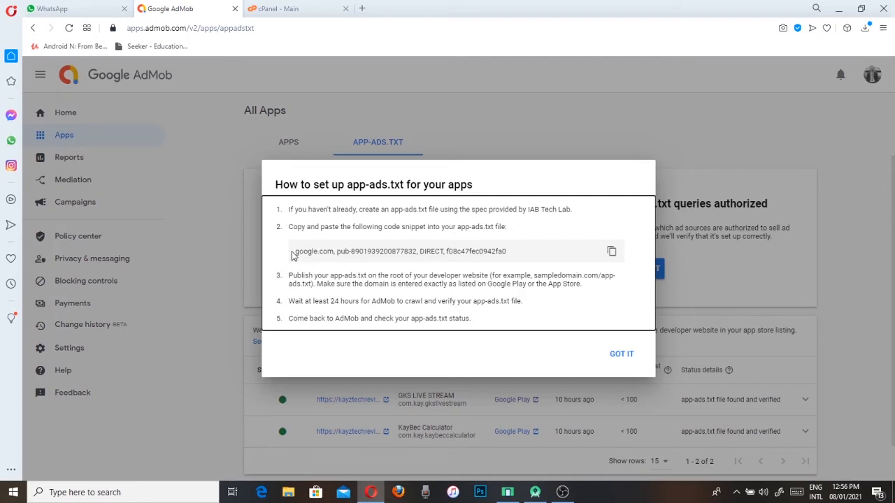
{"action": "triple_click", "coordinate": [295, 253]}
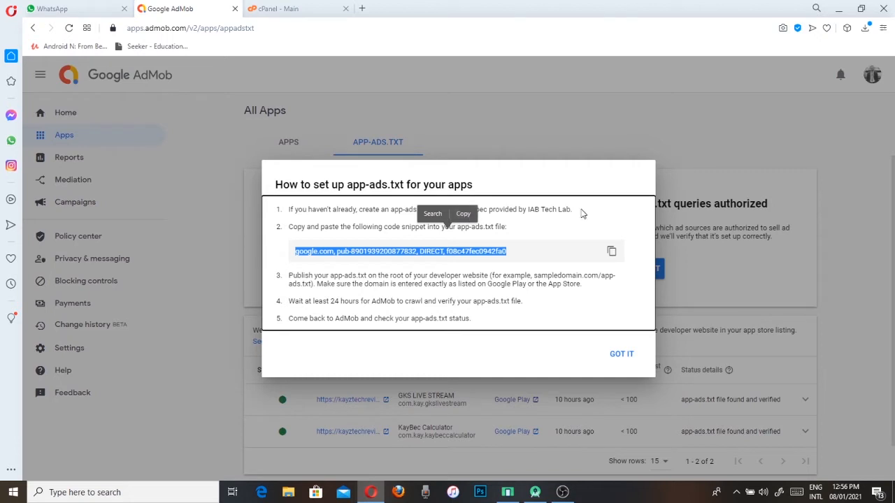
{"action": "left_click", "coordinate": [609, 218]}
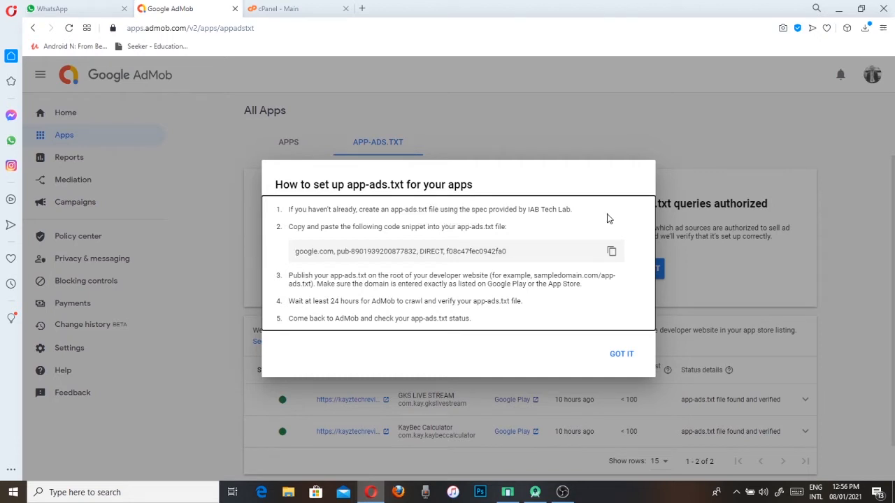
{"action": "left_click", "coordinate": [612, 253]}
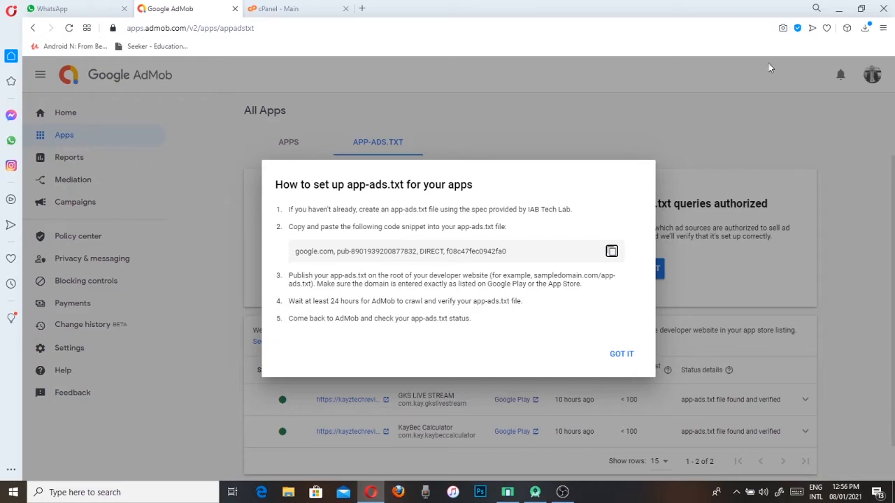
Delete the old app-ads file from the Windows desktop and create a new text document there named app-ads
{"action": "left_click", "coordinate": [839, 8]}
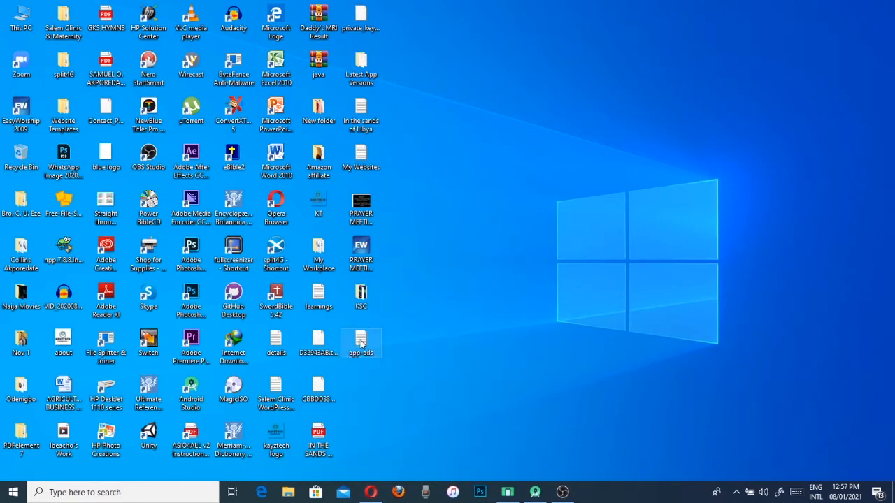
{"action": "key", "text": "Delete"}
{"action": "right_click", "coordinate": [506, 142]}
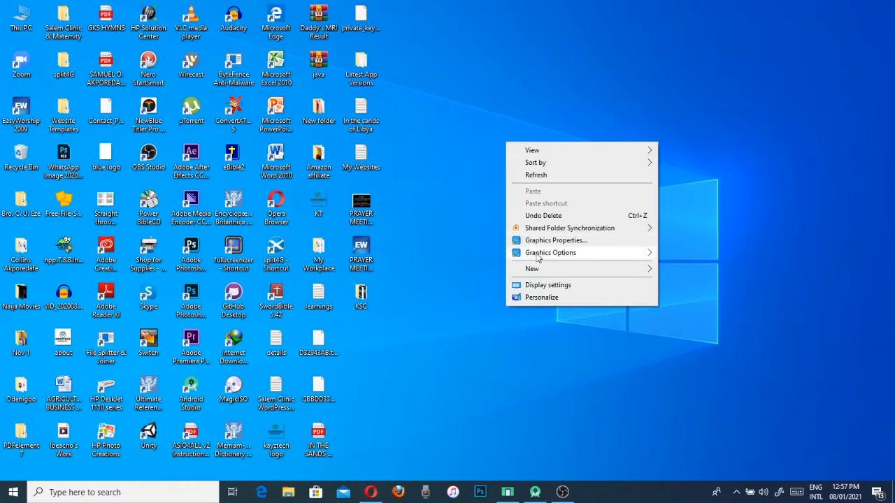
{"action": "mouse_move", "coordinate": [534, 270]}
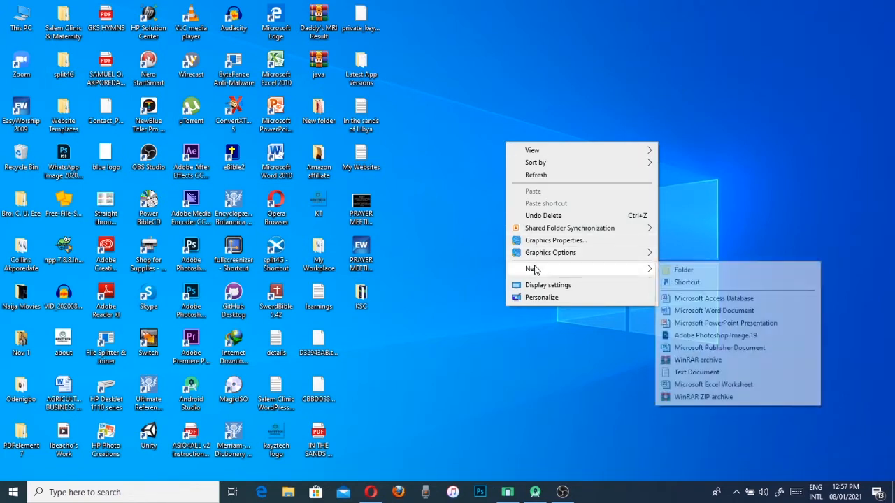
{"action": "left_click", "coordinate": [703, 375]}
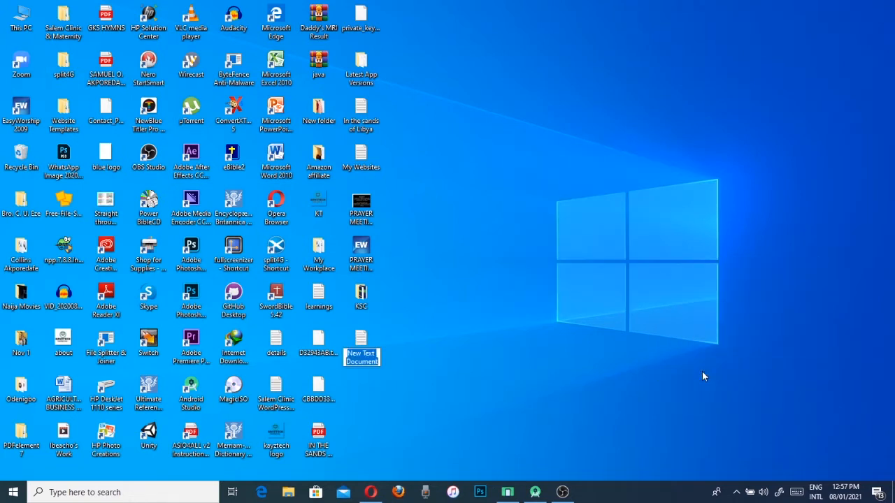
{"action": "type", "text": "app-ads"}
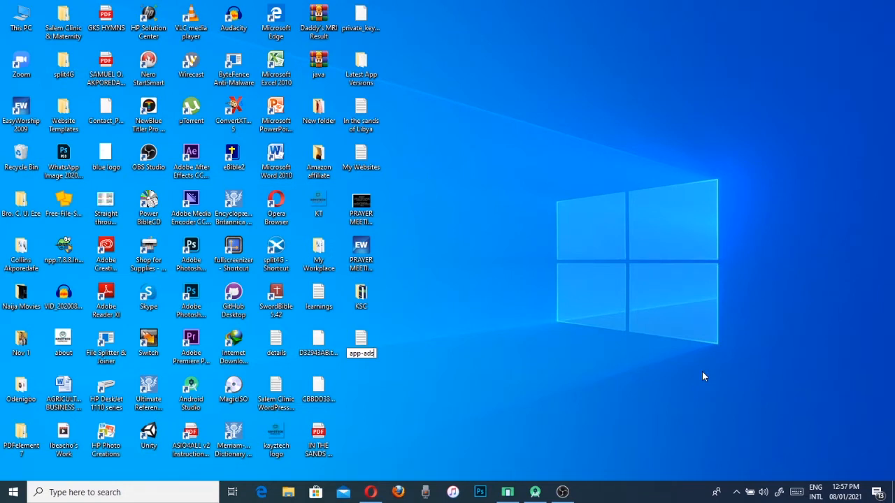
{"action": "key", "text": "Return"}
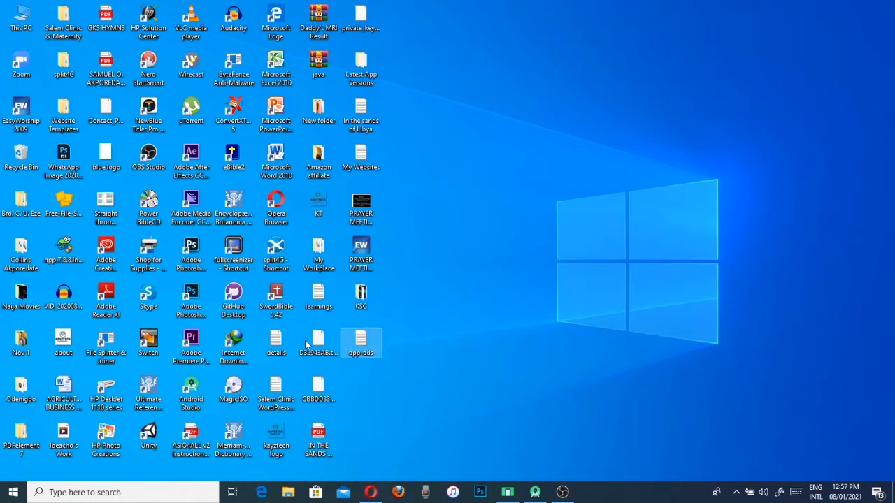
Open the new app-ads file in Notepad, paste the copied AdMob code snippet into it, and save
{"action": "double_click", "coordinate": [371, 342]}
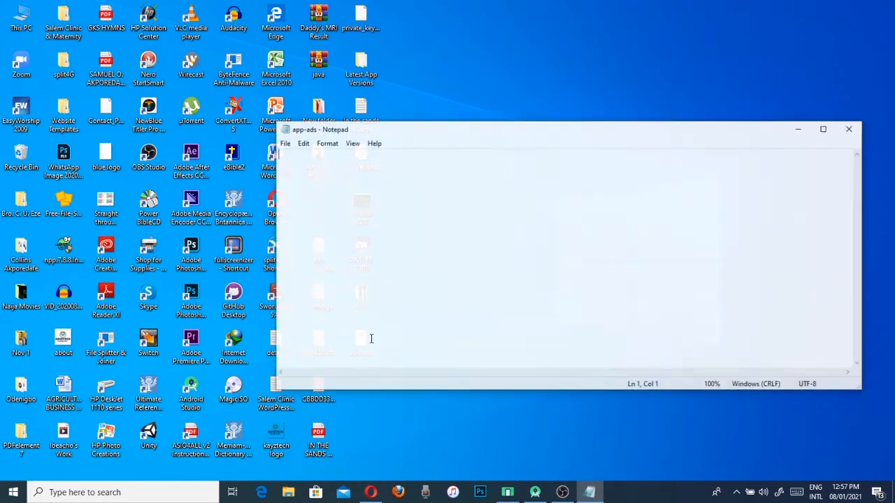
{"action": "right_click", "coordinate": [429, 188]}
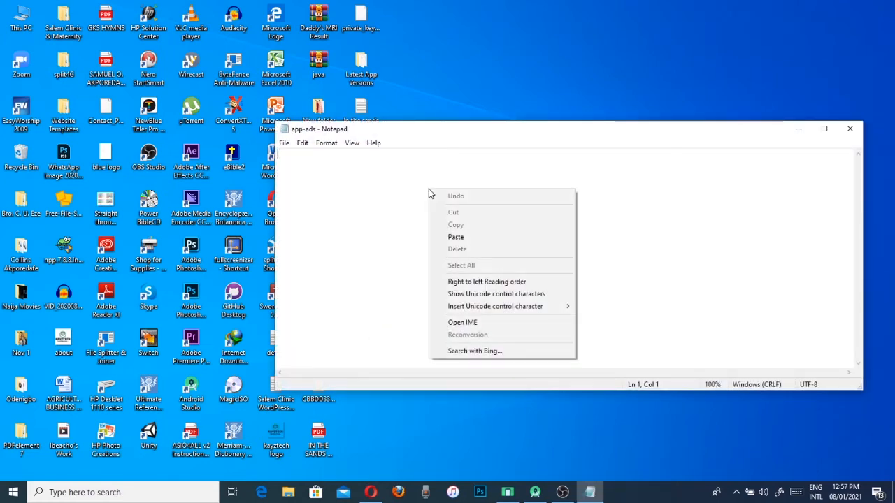
{"action": "left_click", "coordinate": [456, 237]}
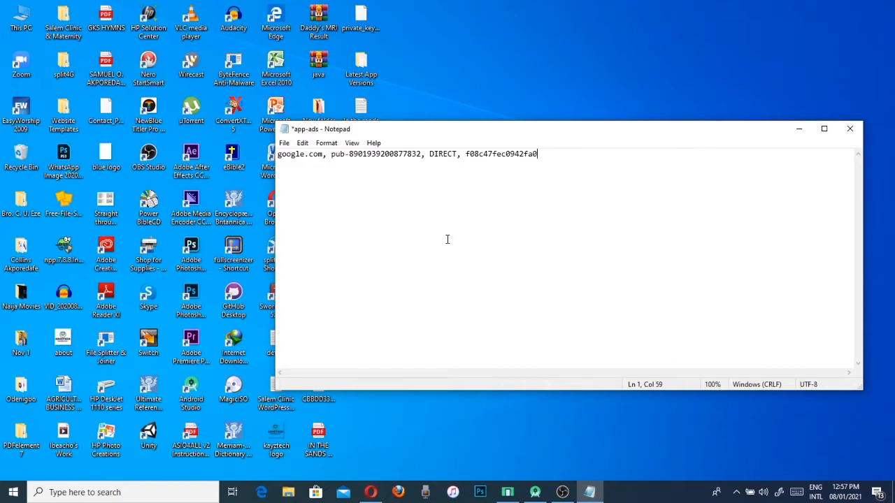
{"action": "key", "text": "ctrl+s"}
Check the required file name in the AdMob instructions, then save the Notepad file as app-ads on the Desktop, replacing the existing one, and close it
{"action": "left_click", "coordinate": [371, 492]}
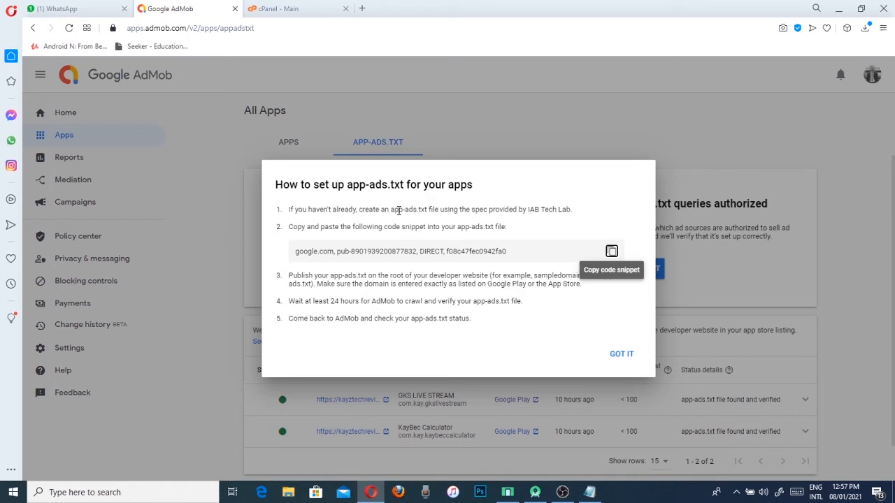
{"action": "left_click_drag", "start_coordinate": [391, 212], "coordinate": [417, 211]}
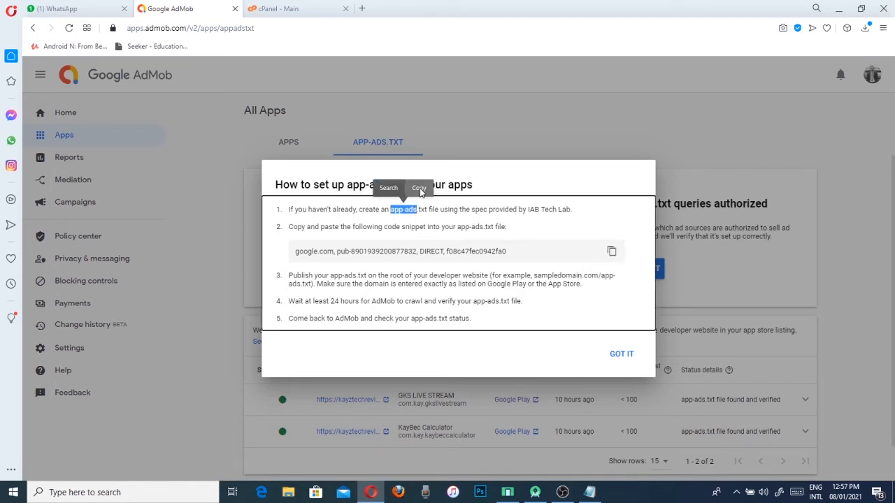
{"action": "left_click", "coordinate": [595, 495]}
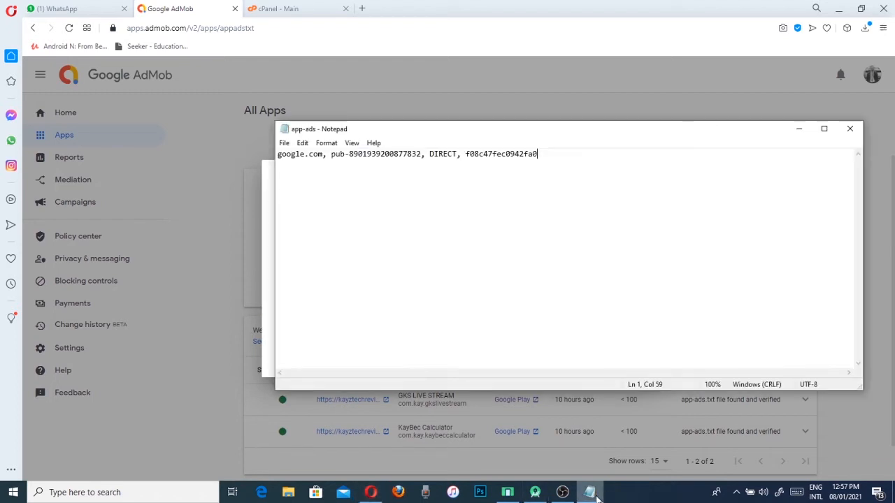
{"action": "left_click", "coordinate": [285, 143]}
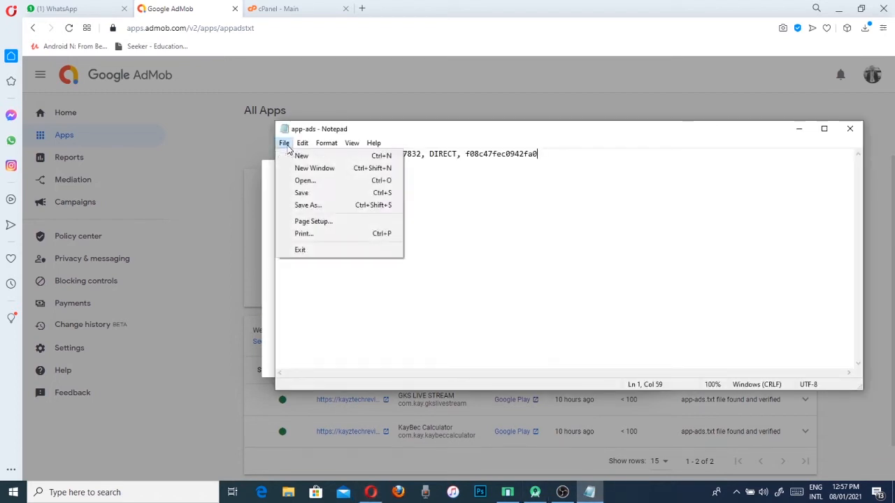
{"action": "left_click", "coordinate": [311, 205]}
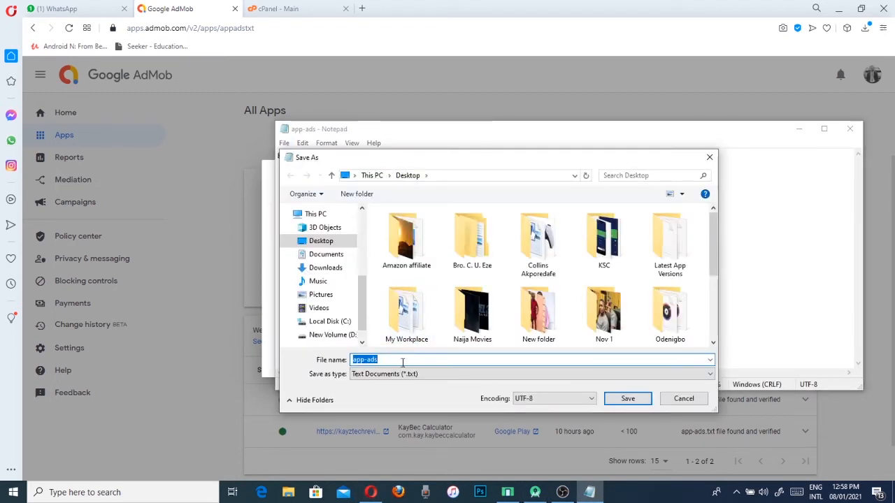
{"action": "left_click", "coordinate": [403, 361]}
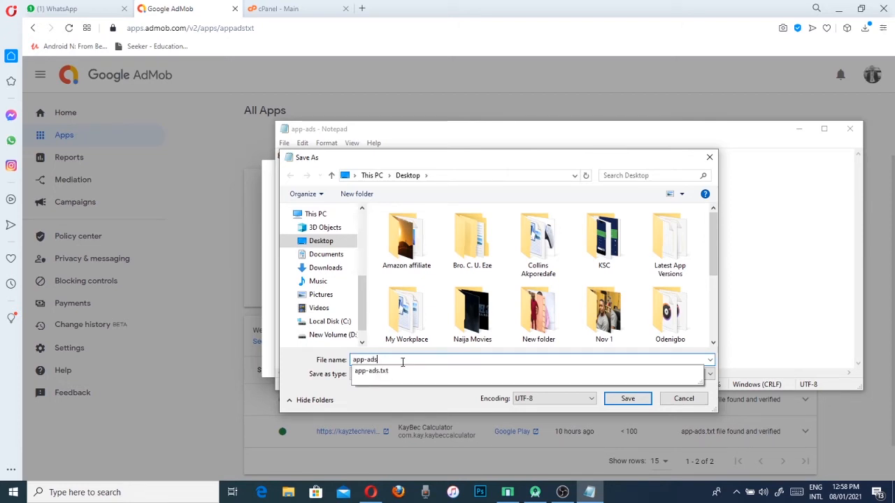
{"action": "left_click", "coordinate": [627, 399]}
{"action": "left_click", "coordinate": [627, 399]}
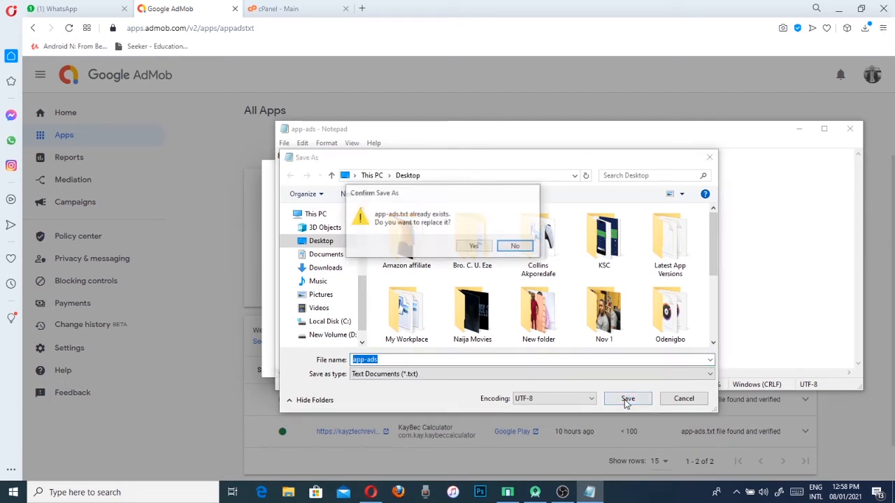
{"action": "left_click", "coordinate": [475, 246]}
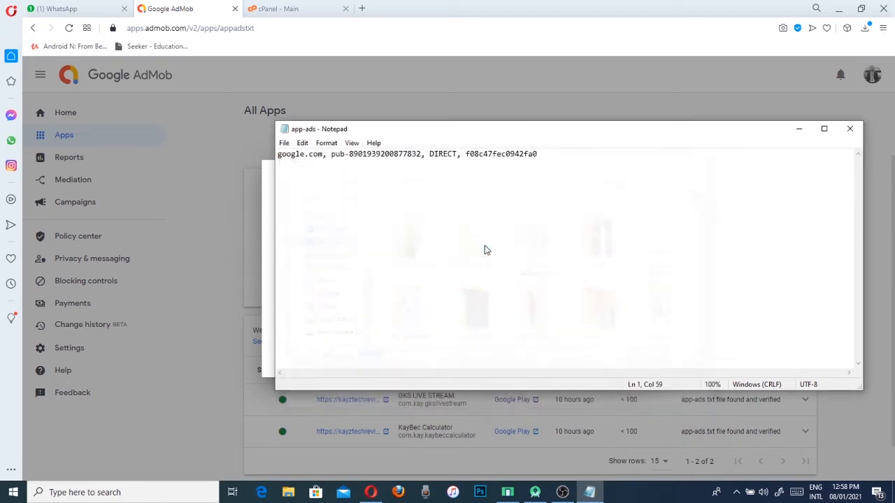
{"action": "left_click", "coordinate": [851, 128]}
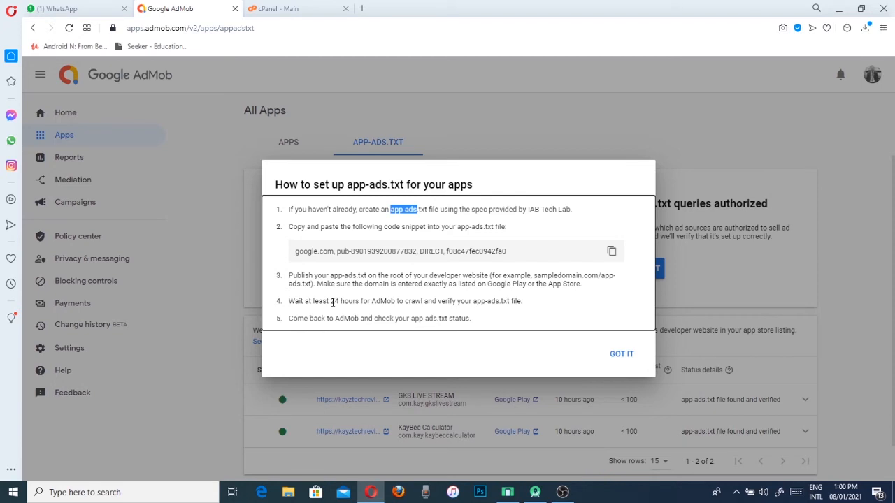
Dismiss the AdMob setup instructions and open the public_html folder in cPanel's File Manager to locate app-ads.txt
{"action": "left_click", "coordinate": [622, 354]}
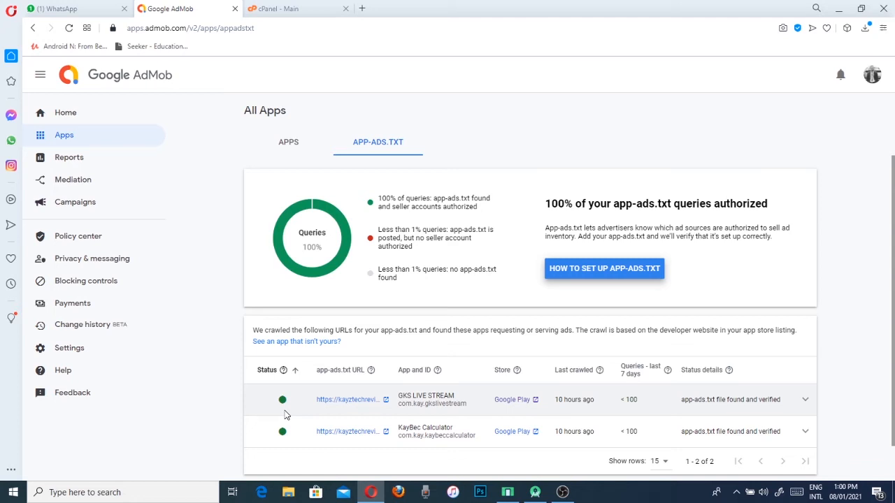
{"action": "left_click", "coordinate": [280, 9]}
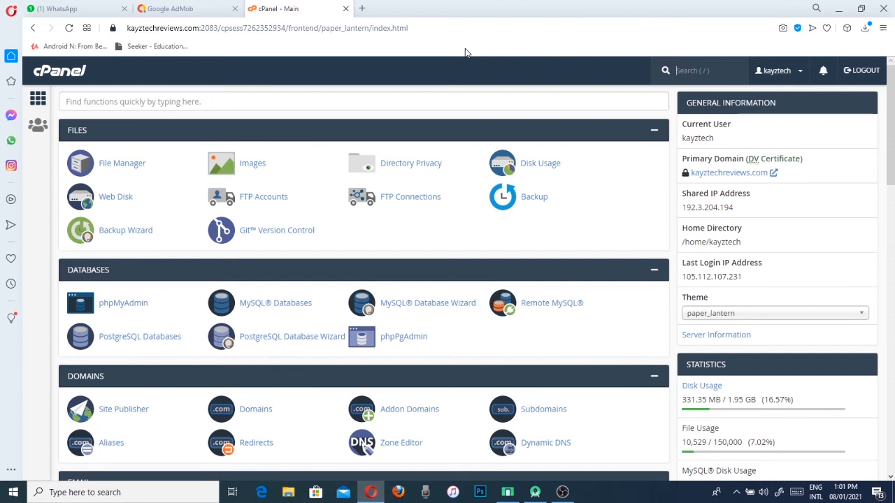
{"action": "left_click", "coordinate": [128, 167]}
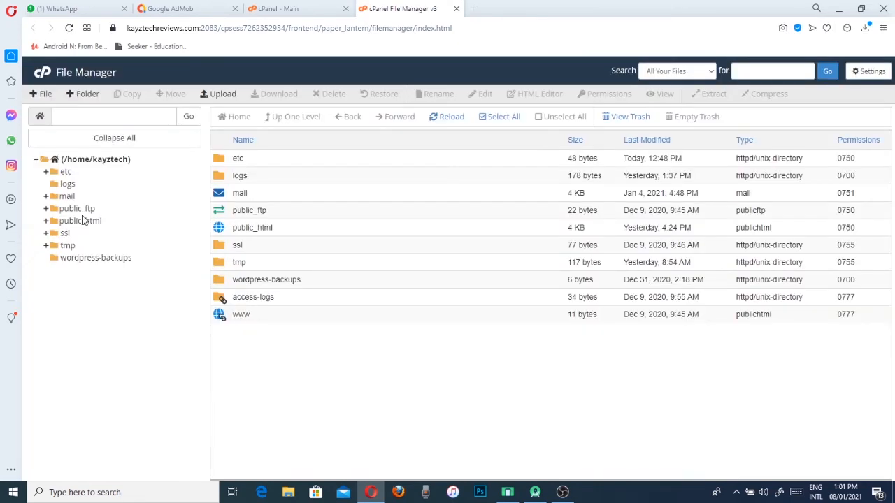
{"action": "double_click", "coordinate": [219, 229]}
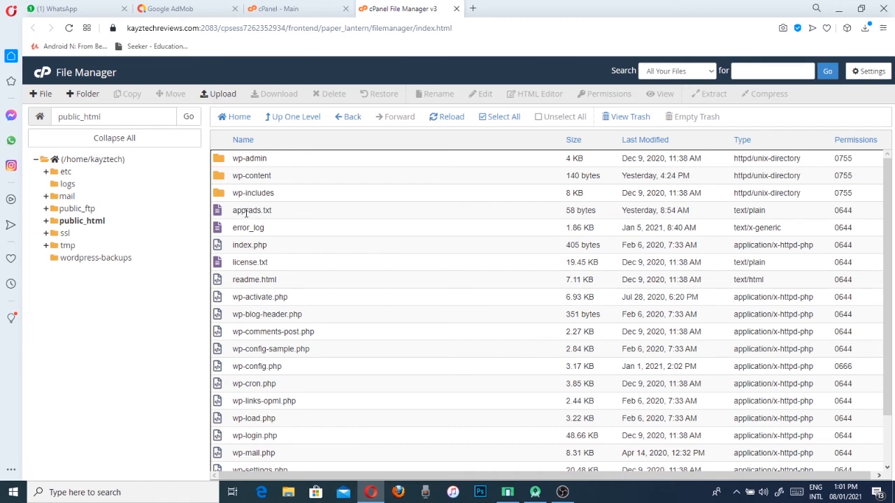
{"action": "left_click_drag", "start_coordinate": [235, 209], "coordinate": [273, 211]}
Try to upload the app-ads file from the Desktop to public_html, declining to overwrite the existing file
{"action": "left_click", "coordinate": [224, 97]}
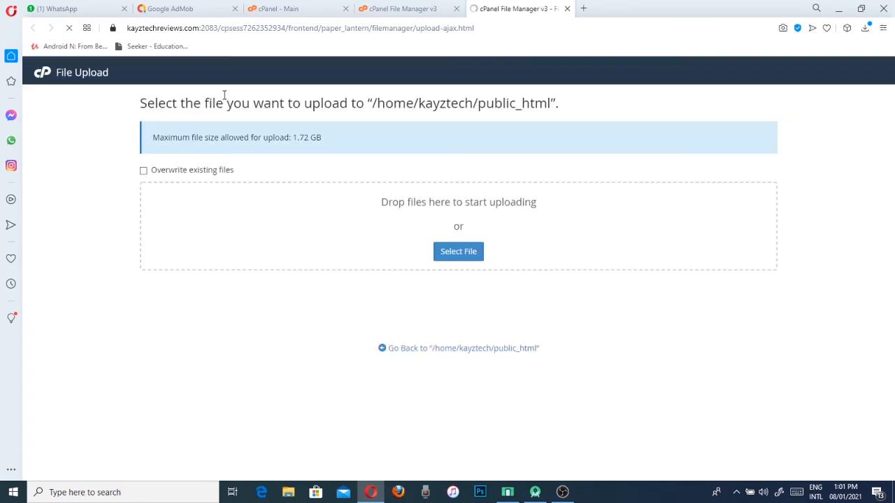
{"action": "left_click", "coordinate": [462, 255]}
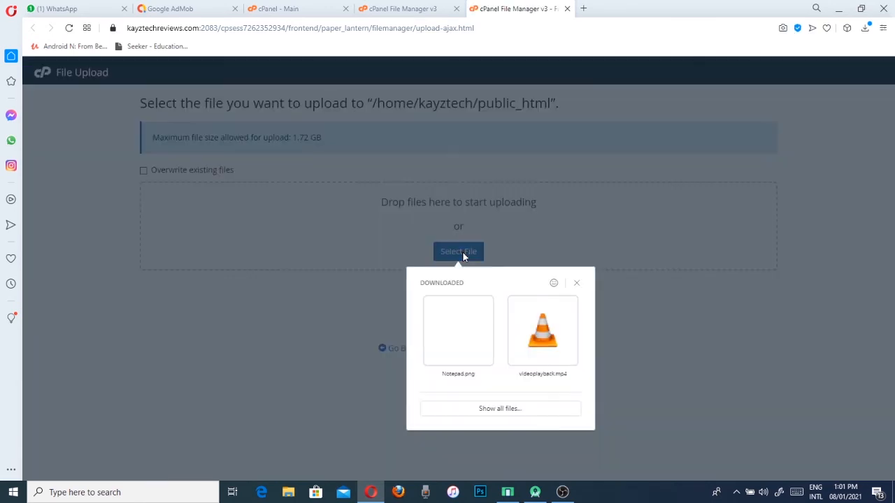
{"action": "left_click", "coordinate": [498, 408]}
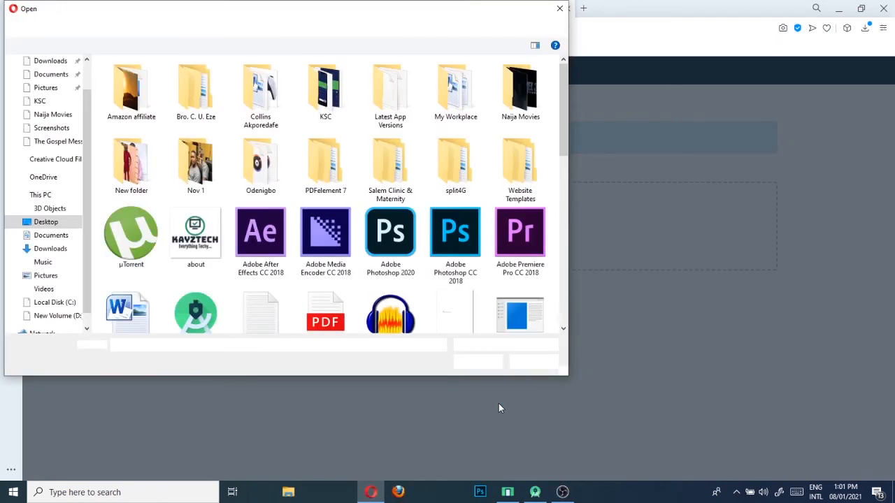
{"action": "left_click_drag", "start_coordinate": [566, 124], "coordinate": [571, 175]}
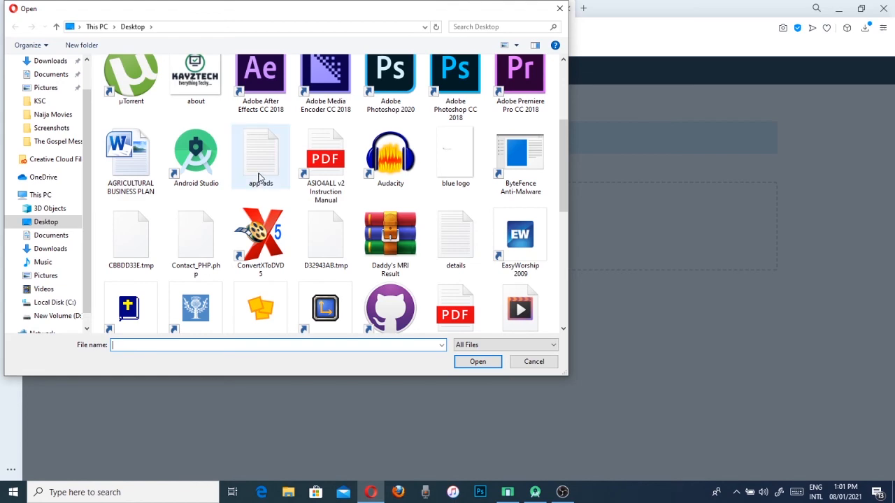
{"action": "left_click", "coordinate": [258, 178]}
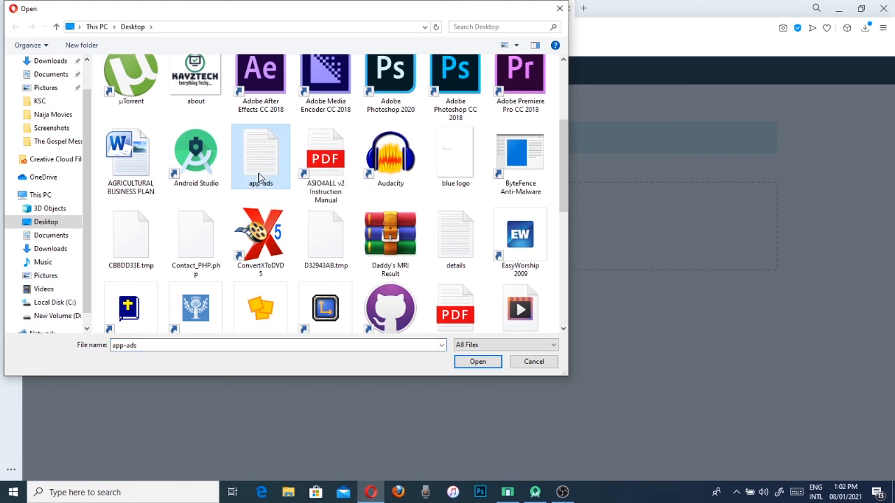
{"action": "double_click", "coordinate": [259, 178]}
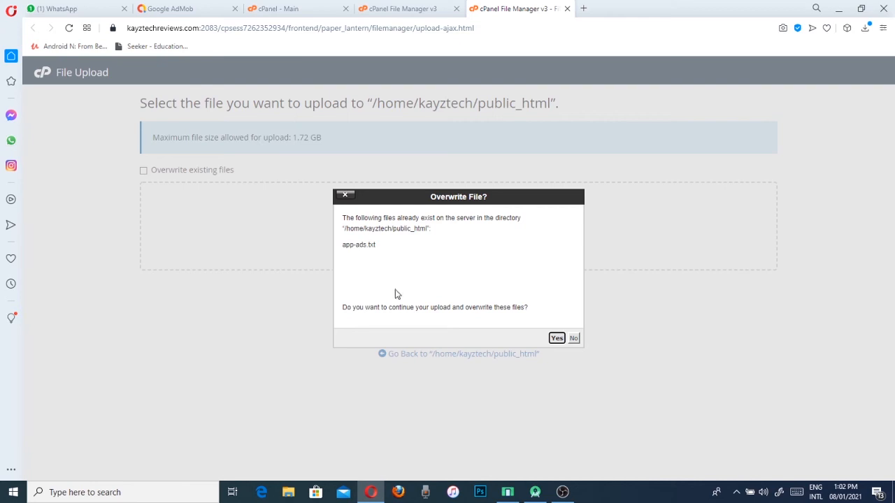
{"action": "left_click", "coordinate": [574, 338]}
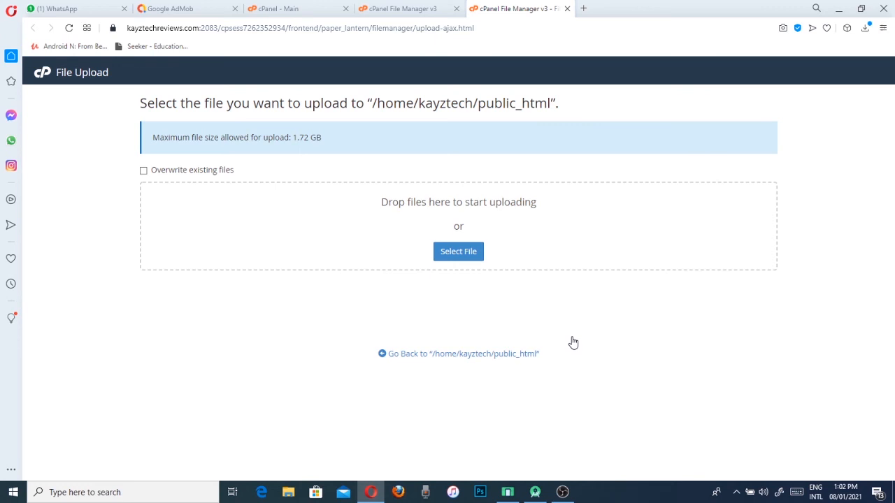
Close the File Manager and file upload pages and return to the AdMob app-ads.txt status page
{"action": "left_click", "coordinate": [435, 8]}
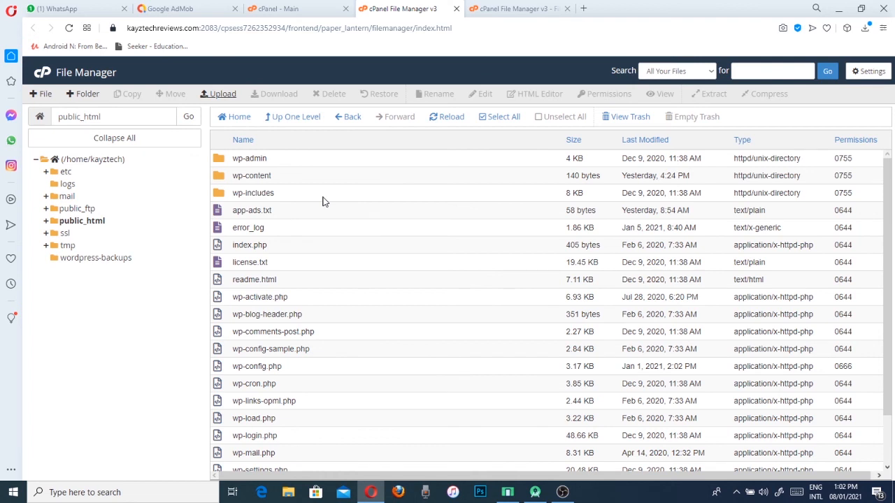
{"action": "left_click", "coordinate": [460, 10]}
{"action": "left_click", "coordinate": [458, 8]}
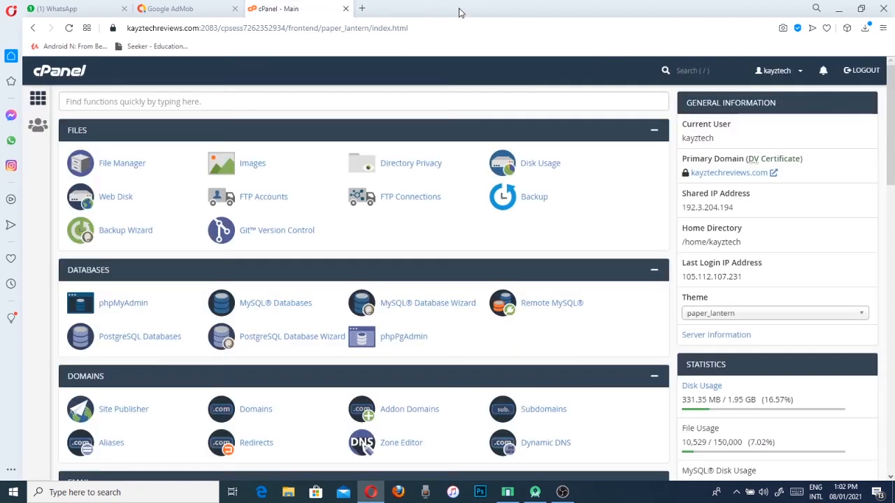
{"action": "left_click", "coordinate": [176, 8]}
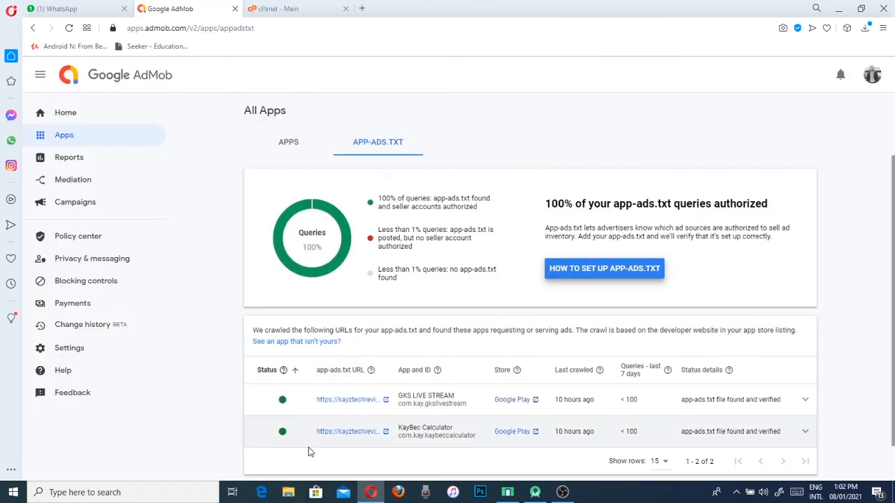